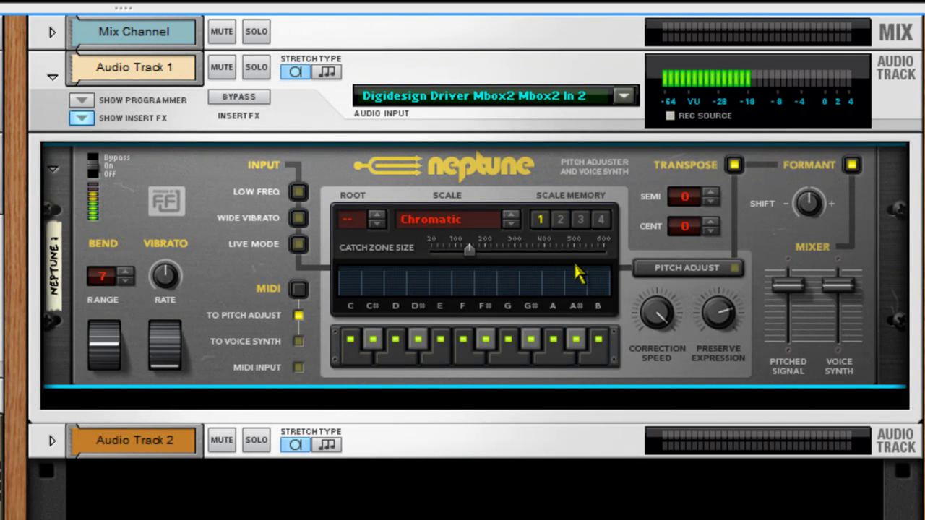
pyautogui.click(299, 193)
pyautogui.click(300, 193)
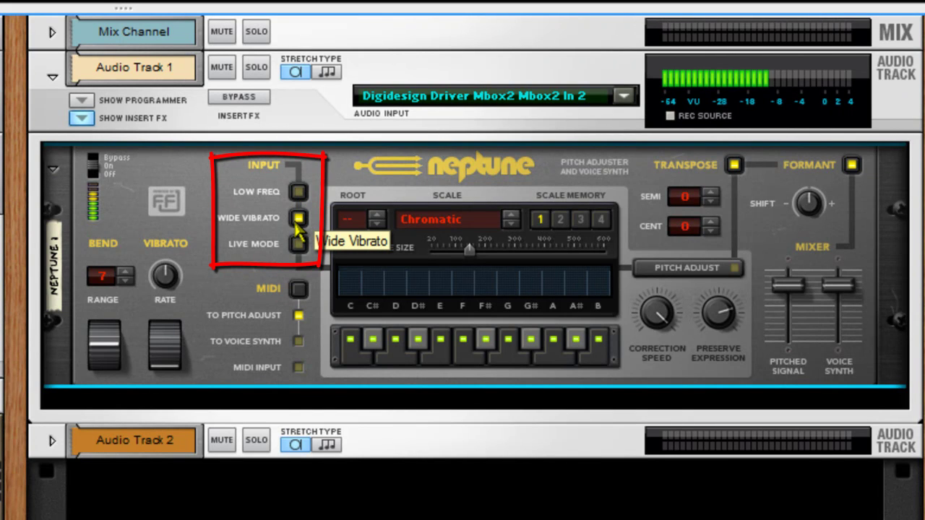
pyautogui.click(297, 220)
pyautogui.click(299, 246)
pyautogui.click(298, 245)
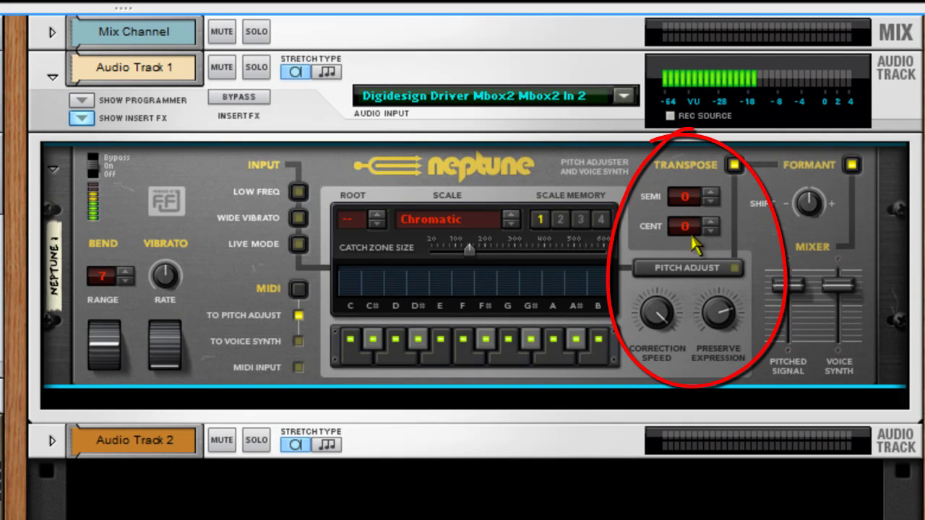
pyautogui.click(705, 268)
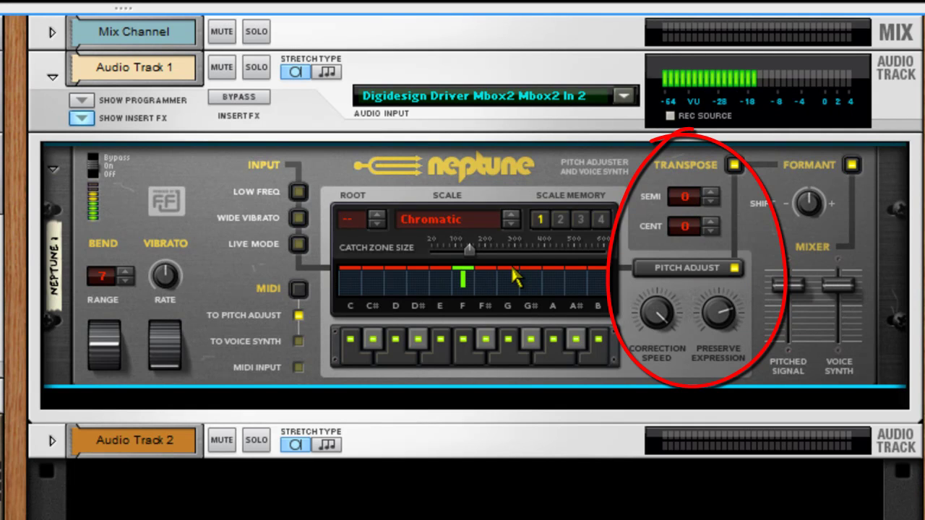
pyautogui.moveTo(687, 197); pyautogui.dragTo(685, 230)
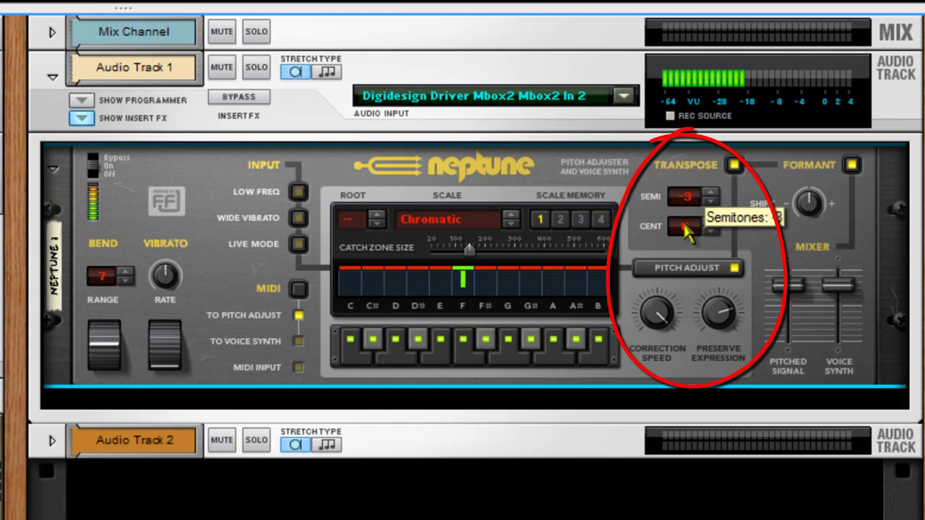
pyautogui.moveTo(685, 229); pyautogui.dragTo(705, 204)
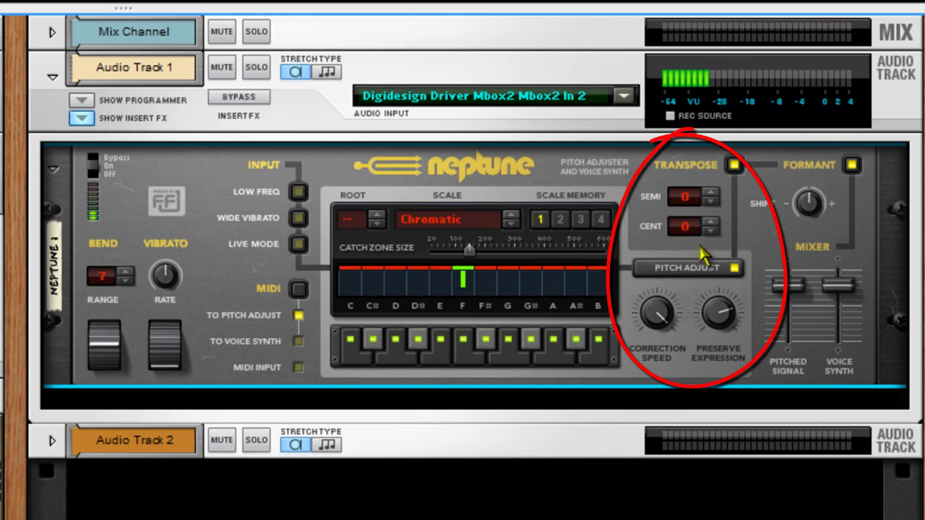
pyautogui.moveTo(696, 235)
pyautogui.mouseDown()
pyautogui.moveTo(709, 318)
pyautogui.moveTo(703, 239)
pyautogui.mouseUp()
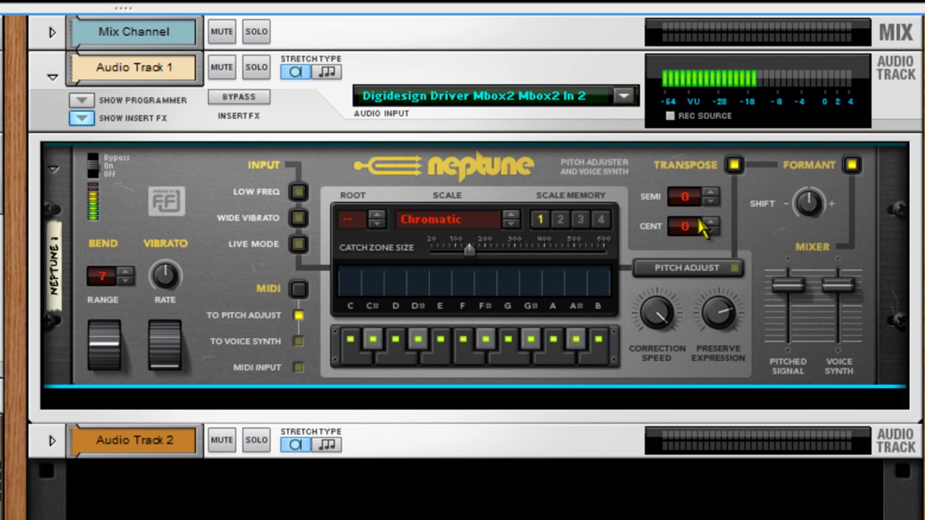
pyautogui.click(709, 273)
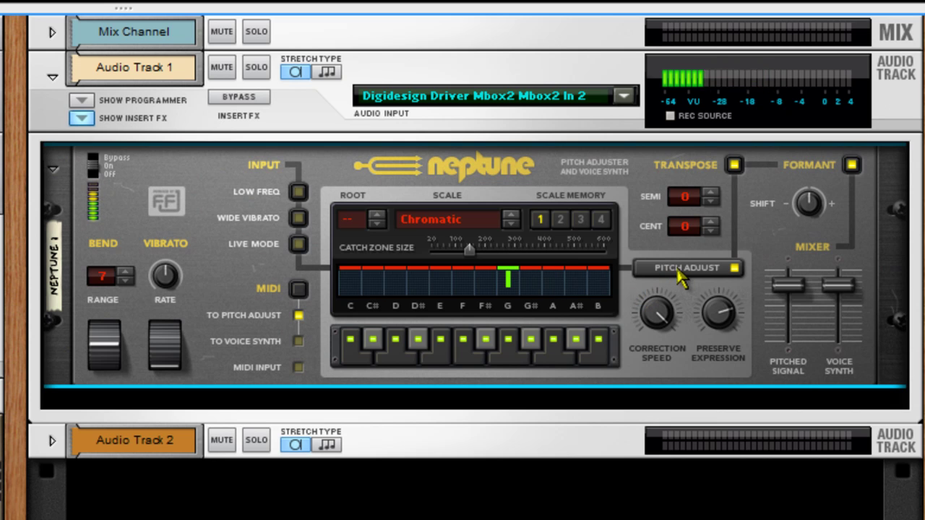
pyautogui.click(692, 276)
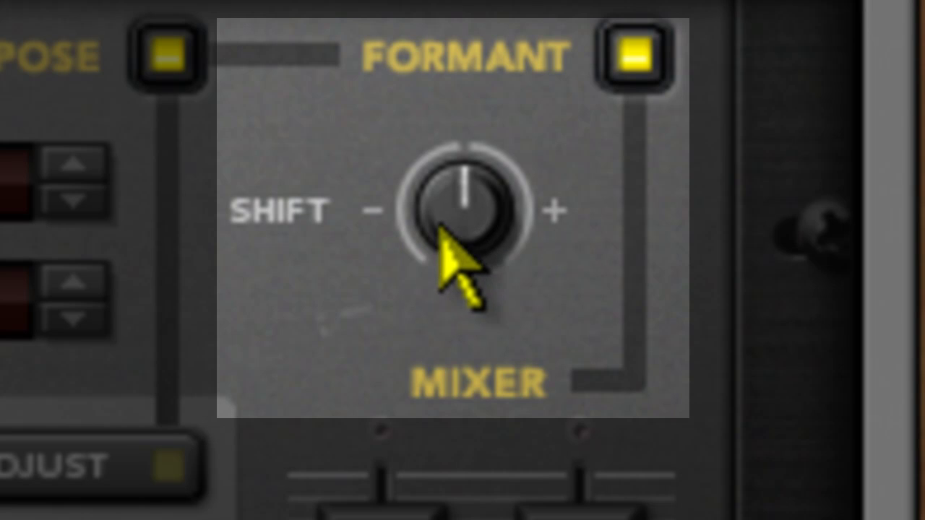
pyautogui.moveTo(455, 206); pyautogui.dragTo(426, 334)
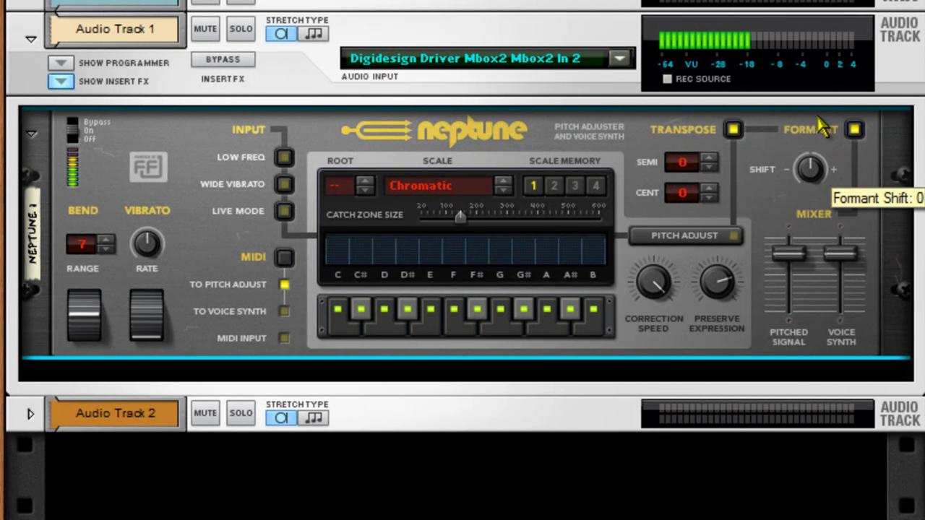
pyautogui.moveTo(812, 166); pyautogui.dragTo(819, 159)
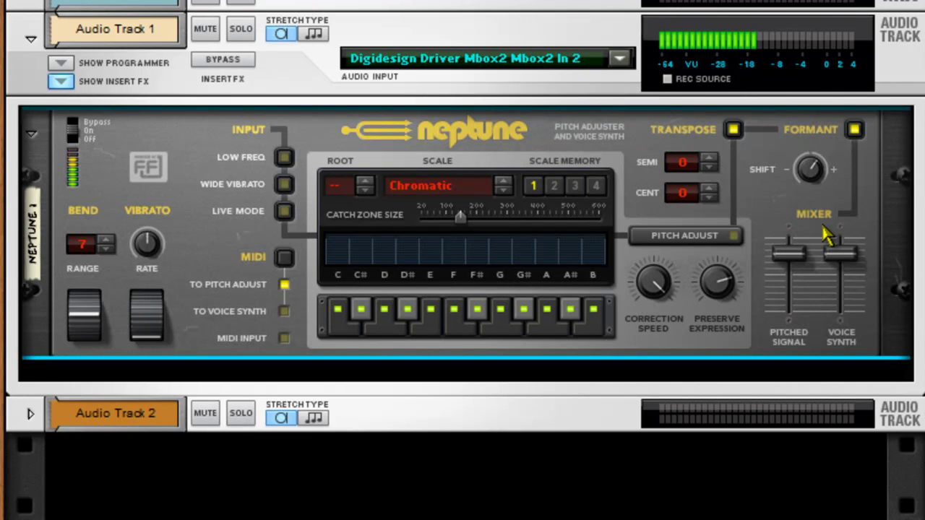
pyautogui.moveTo(811, 166); pyautogui.dragTo(822, 220)
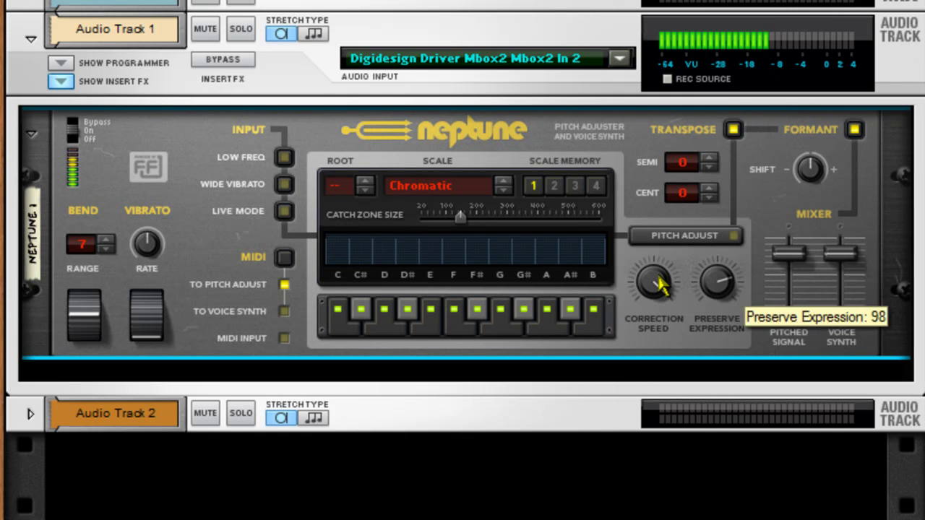
# Route Neptune's incoming MIDI to the voice synth, then back to pitch adjustment.
pyautogui.click(286, 262)
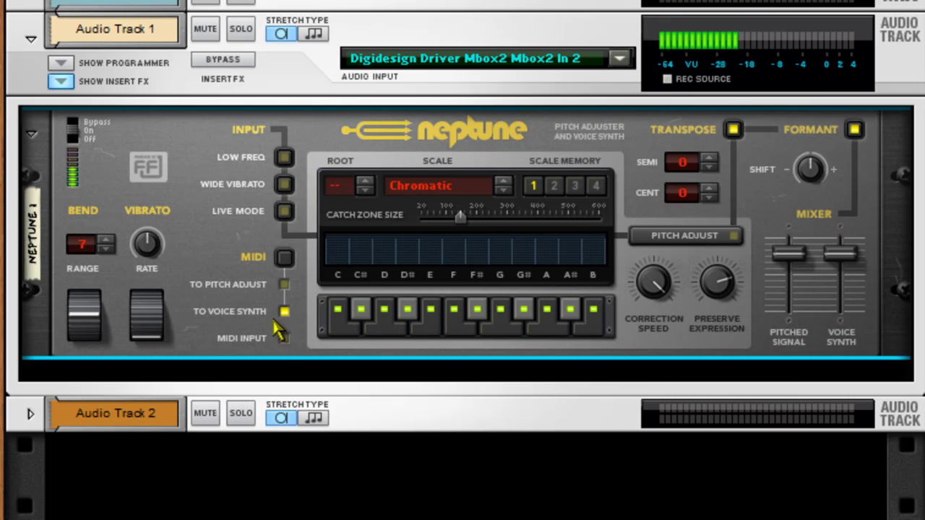
pyautogui.click(287, 258)
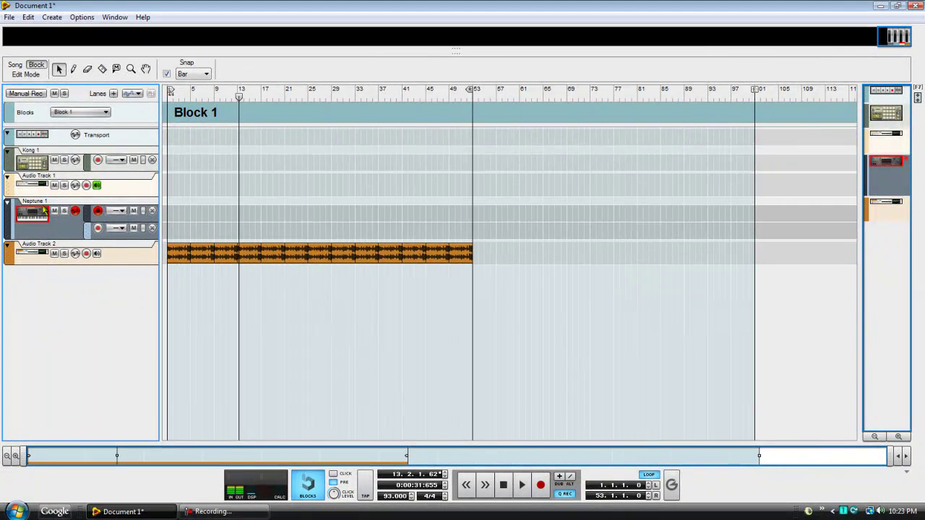
# Flip between the rack and sequencer views with F6/F7, finishing on the full device rack.
pyautogui.press('F6')
pyautogui.press('F7')
pyautogui.press('F6')
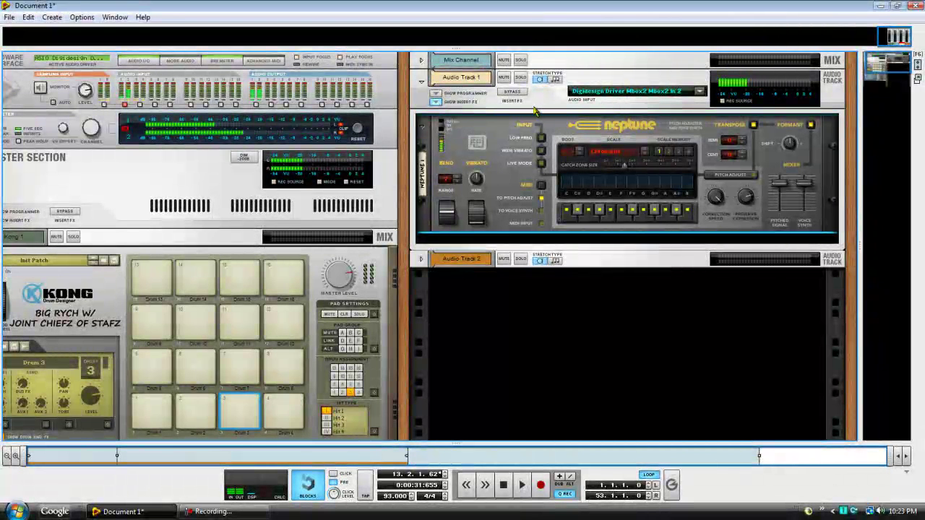
pyautogui.press('F7')
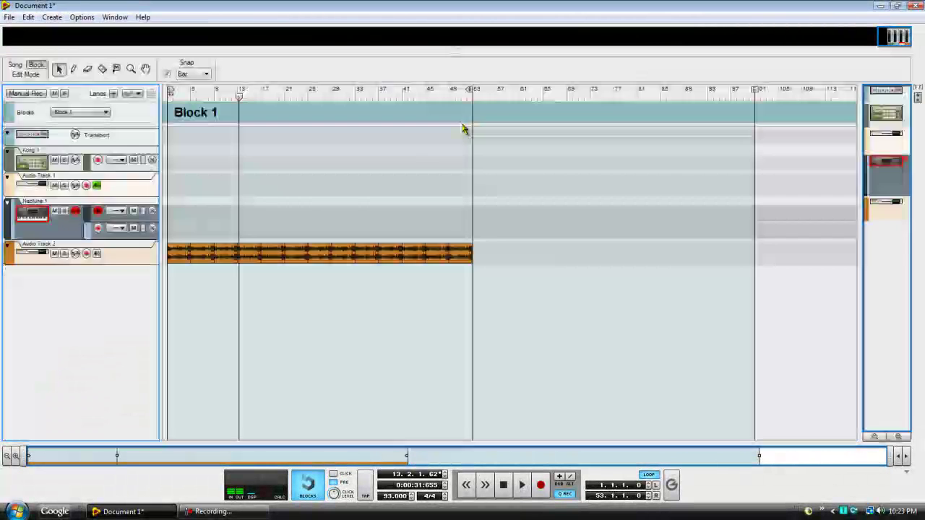
pyautogui.press('F6')
pyautogui.press('F7')
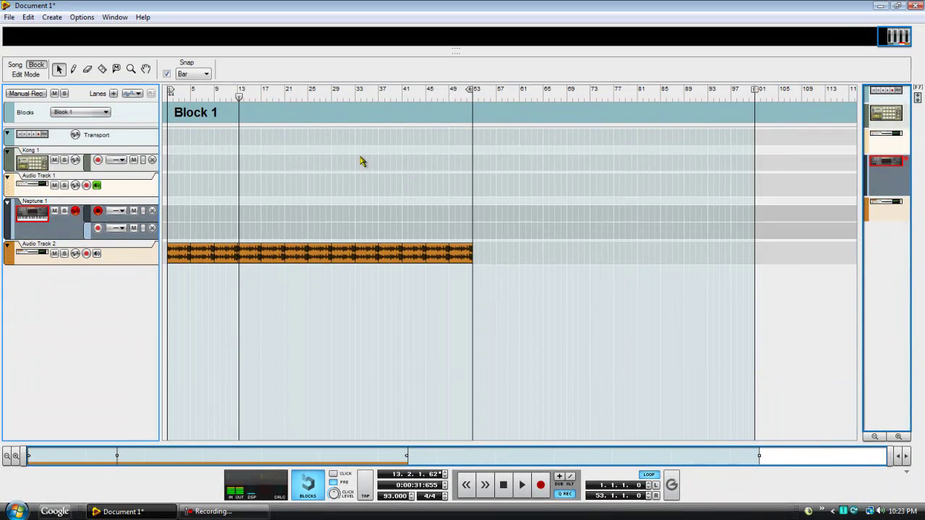
pyautogui.press('F6')
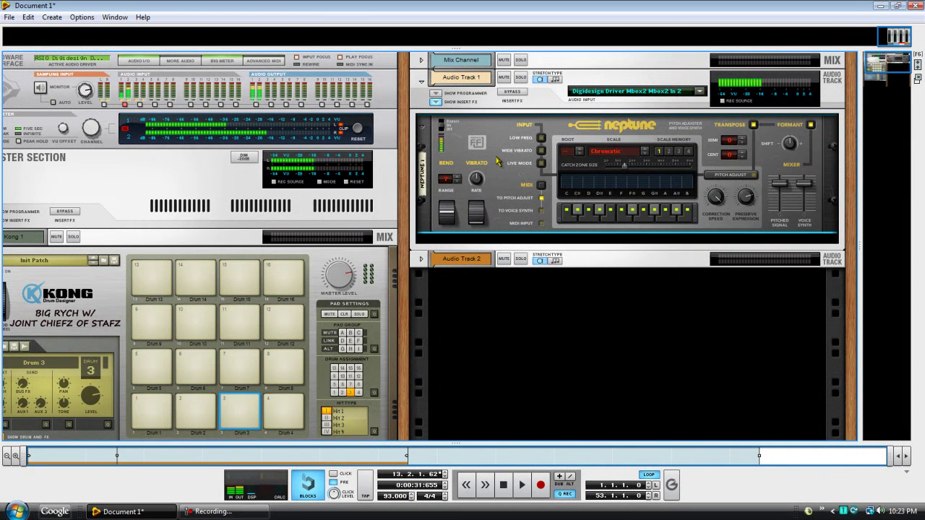
pyautogui.rightClick(517, 297)
pyautogui.click(488, 316)
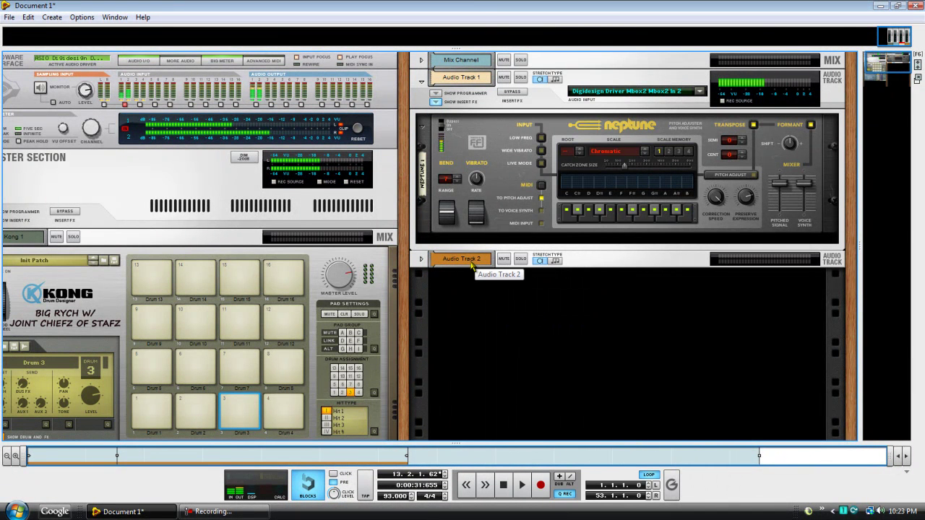
pyautogui.rightClick(489, 285)
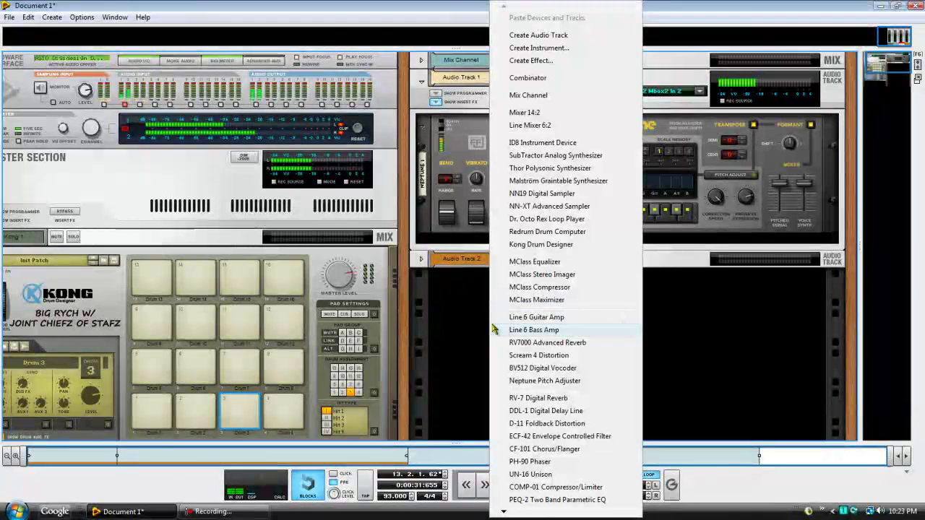
pyautogui.click(535, 380)
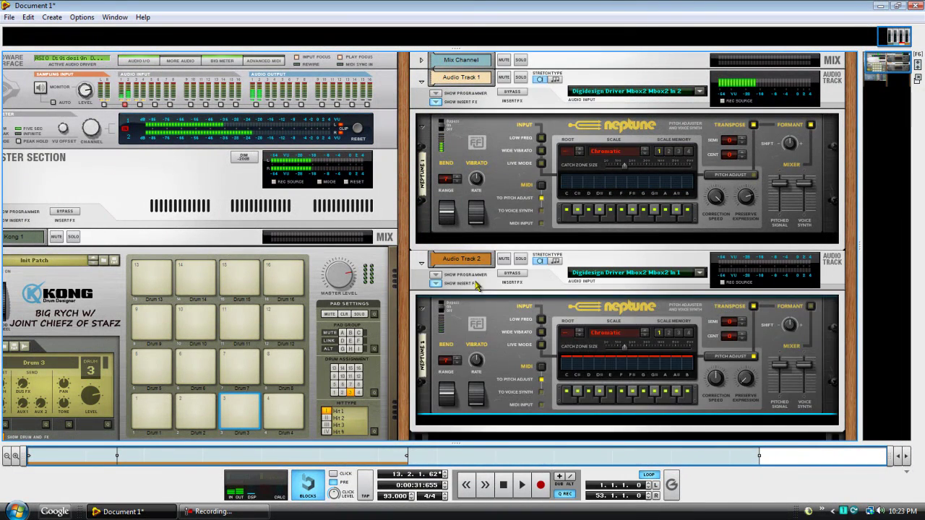
pyautogui.click(422, 263)
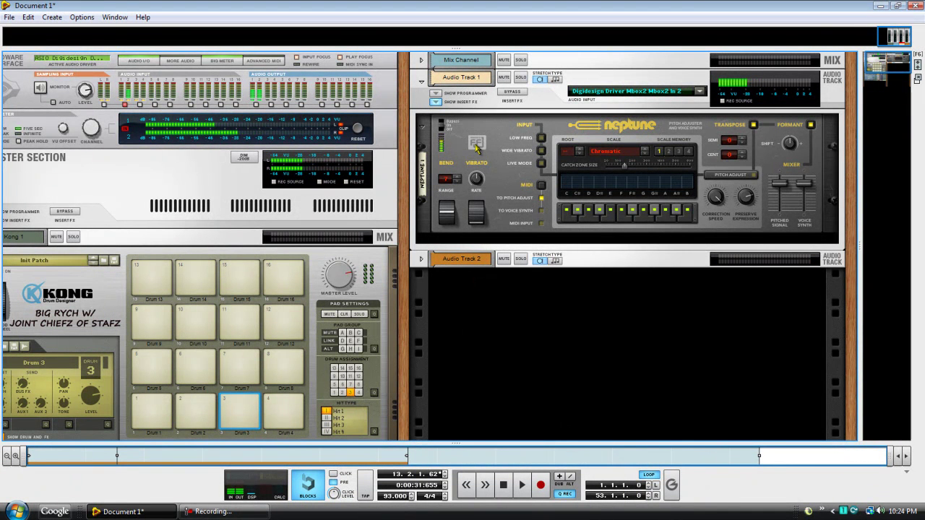
pyautogui.press('F7')
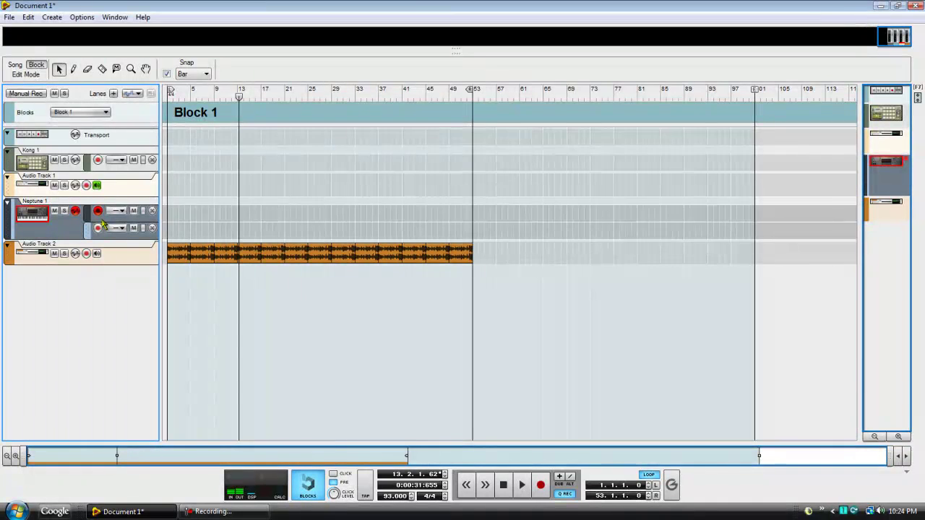
pyautogui.press('F6')
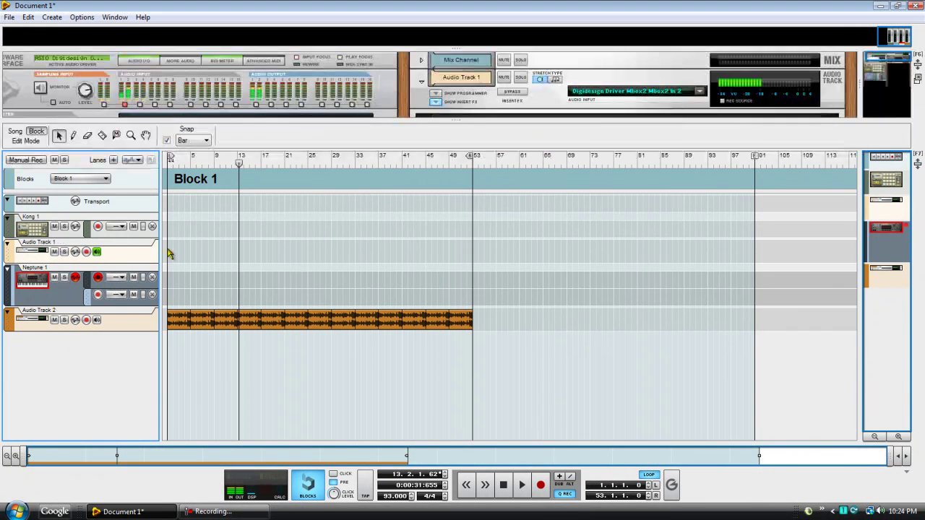
pyautogui.press('F6')
pyautogui.press('F7')
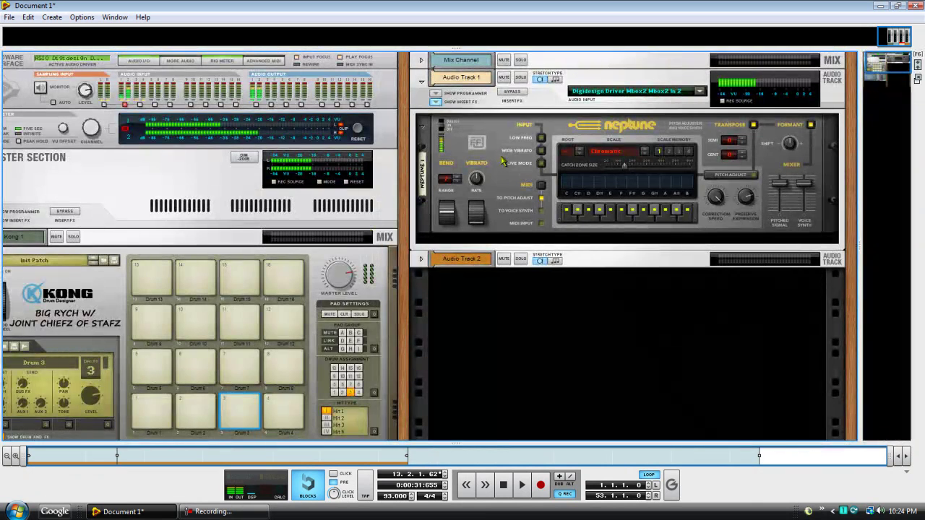
# Delete Neptune 1's sequencer track and check the remaining tracks in the sequencer.
pyautogui.rightClick(487, 144)
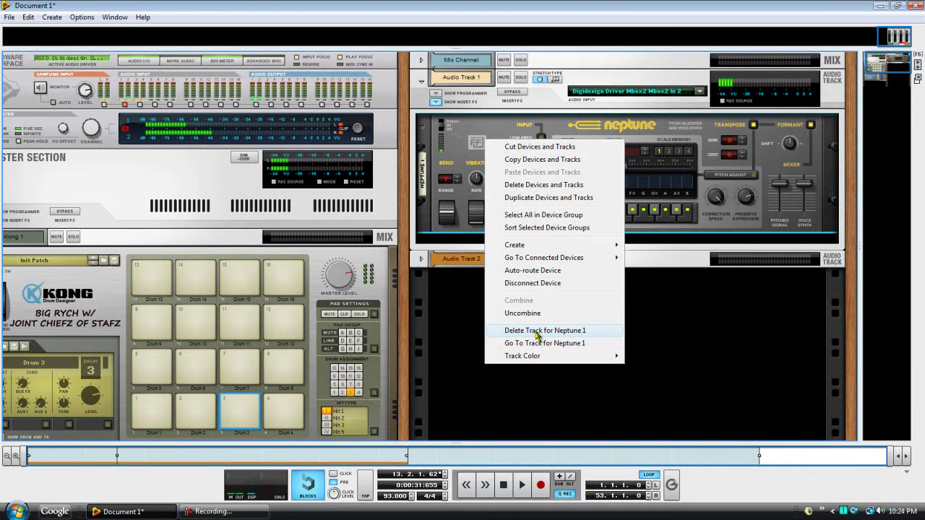
pyautogui.click(537, 331)
pyautogui.press('F7')
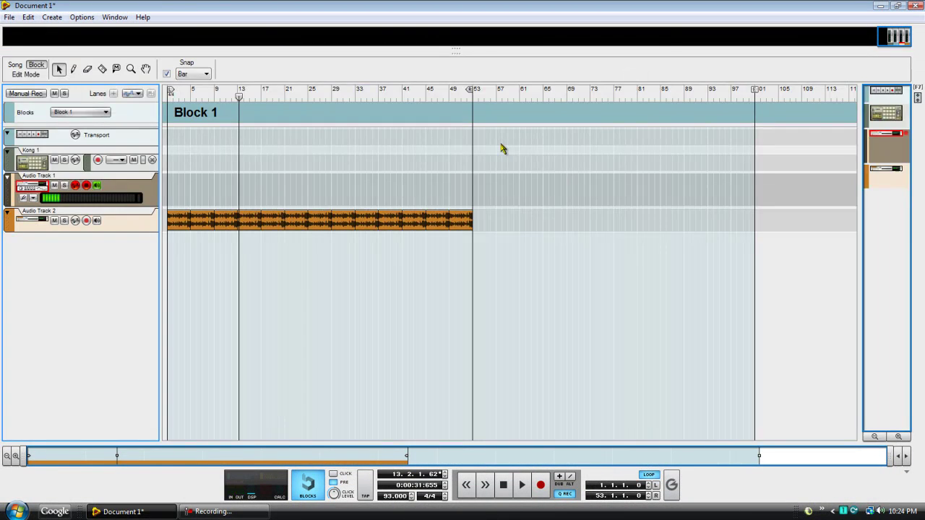
pyautogui.press('F6')
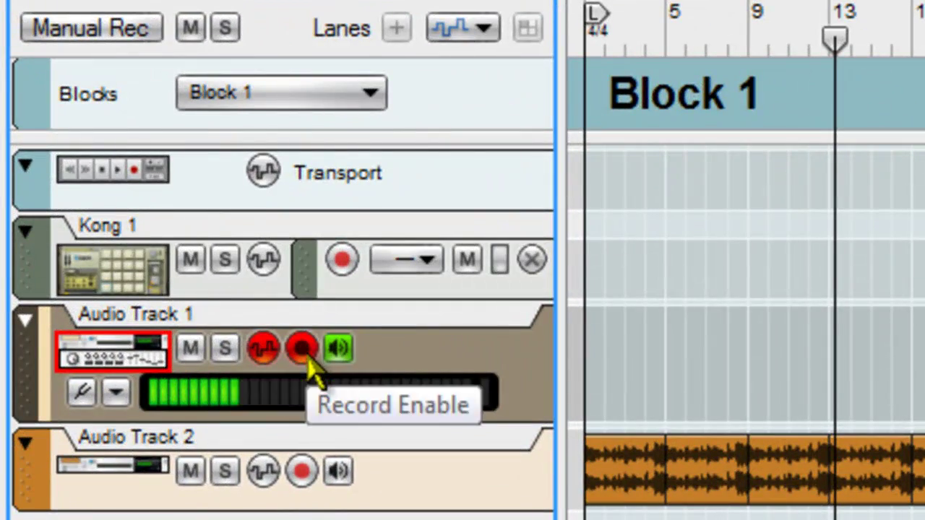
pyautogui.press('F7')
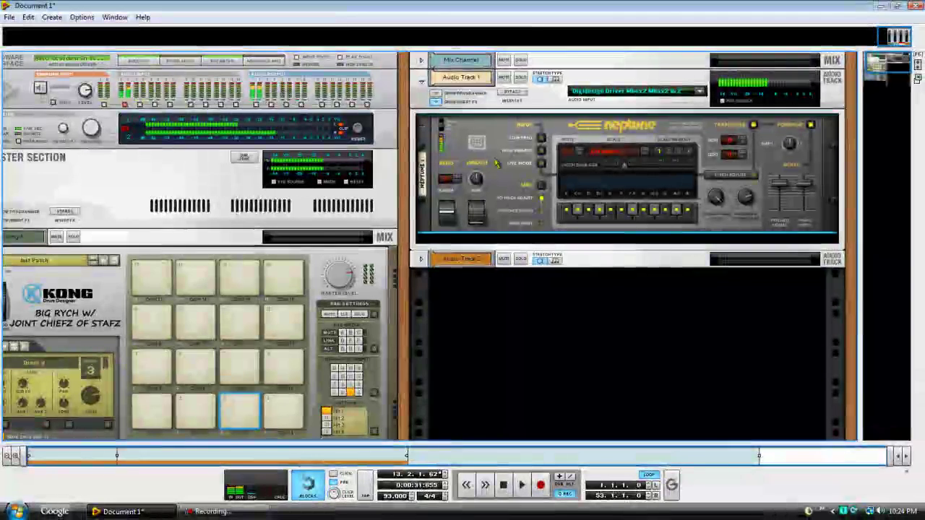
# Create a new sequencer track for Neptune 1 from its device context menu.
pyautogui.rightClick(566, 156)
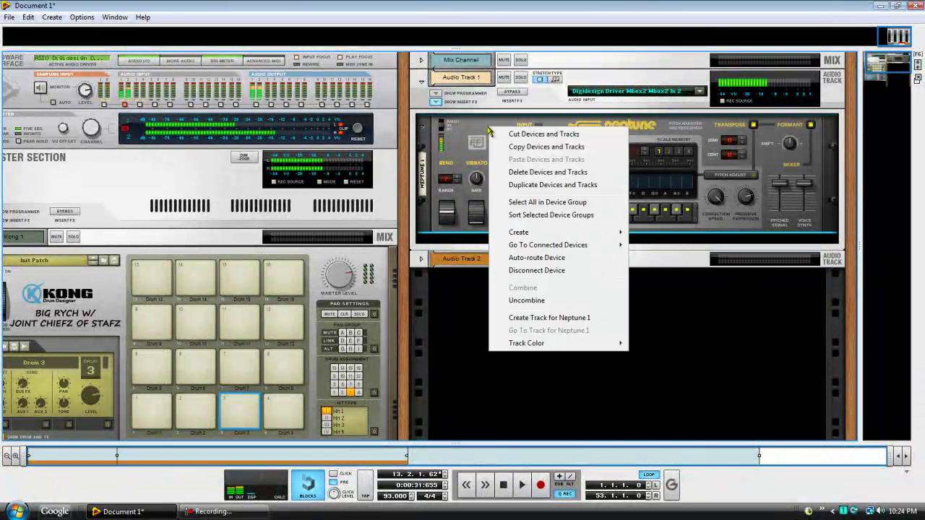
pyautogui.click(470, 132)
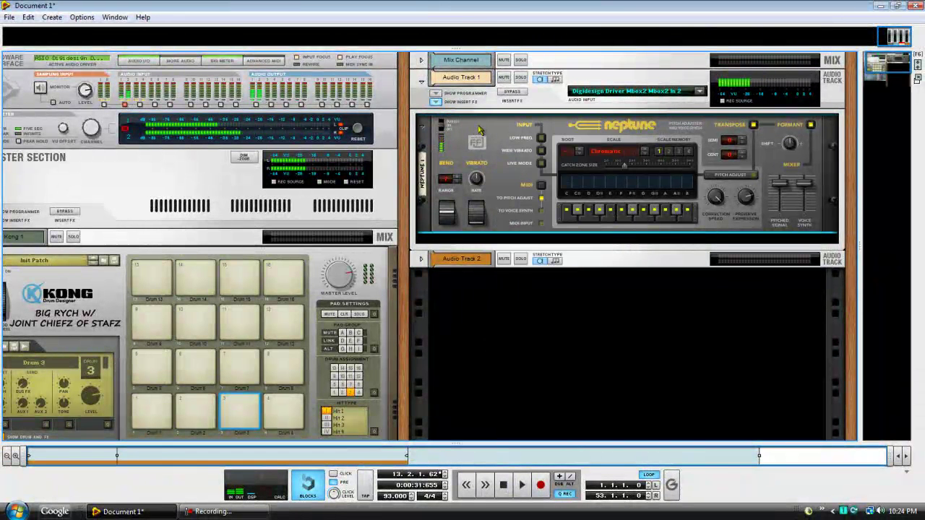
pyautogui.rightClick(478, 130)
pyautogui.moveTo(568, 233)
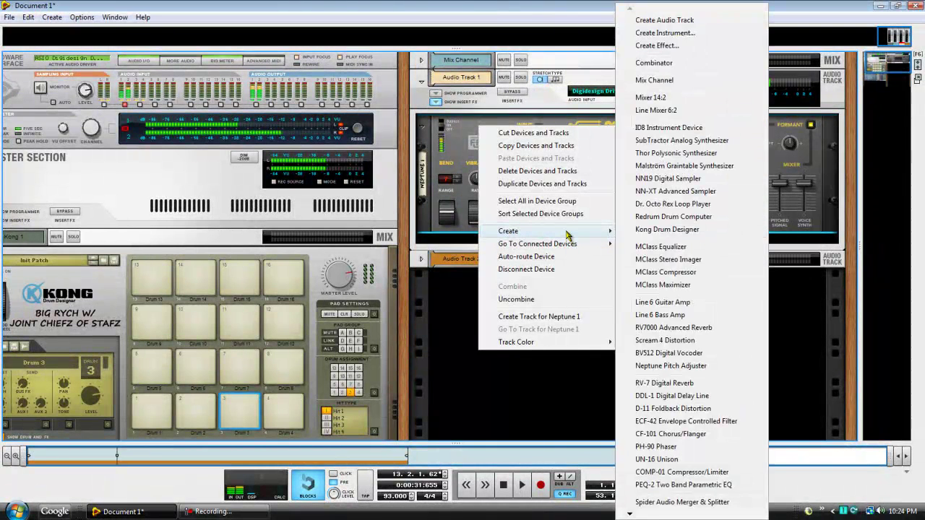
pyautogui.click(547, 318)
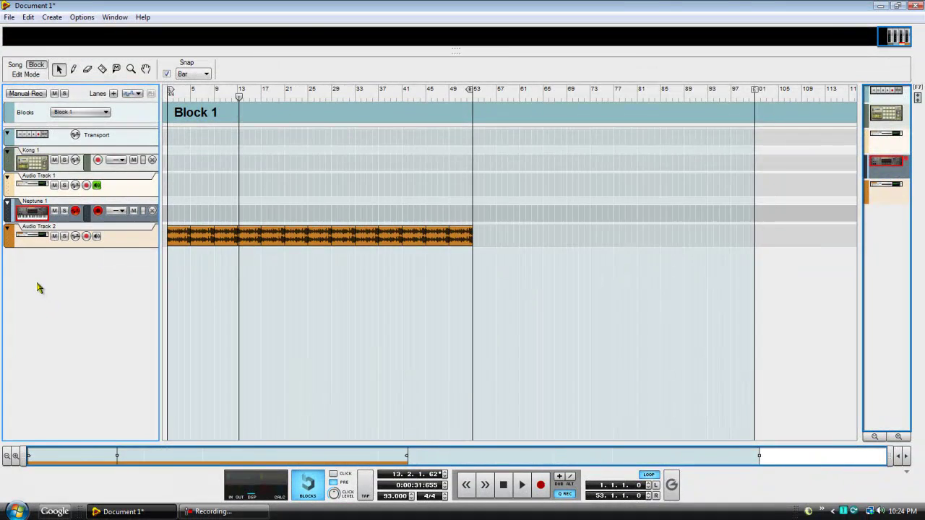
# Return to the device rack view and close the Tool Window that appeared.
pyautogui.press('F8')
pyautogui.press('F6')
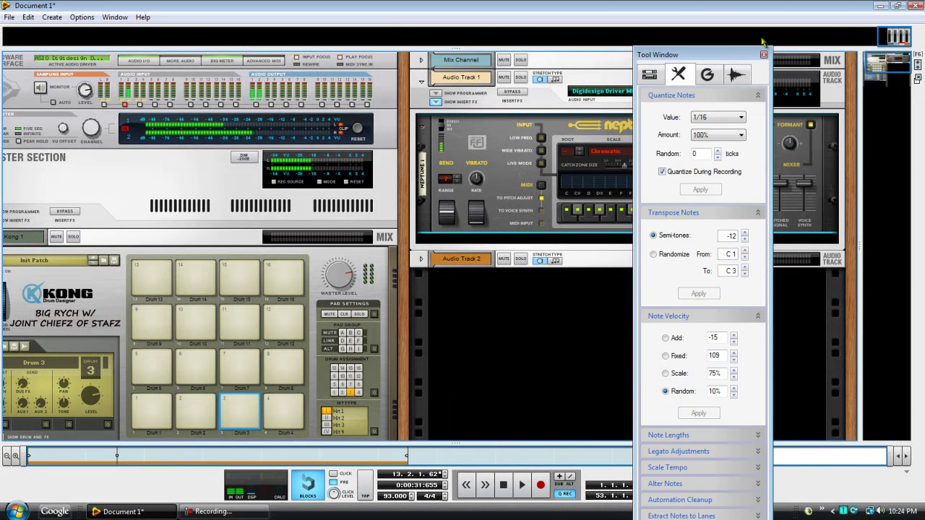
pyautogui.click(764, 55)
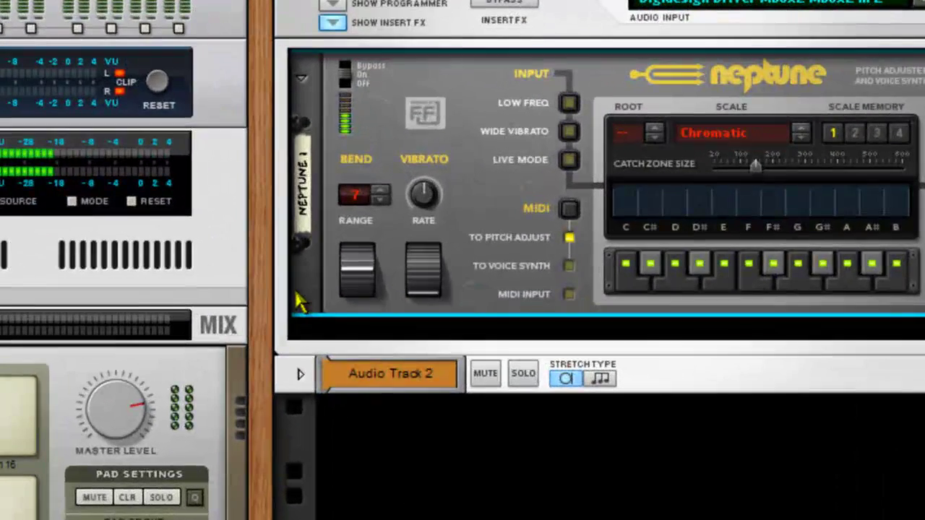
pyautogui.moveTo(353, 289); pyautogui.dragTo(355, 289)
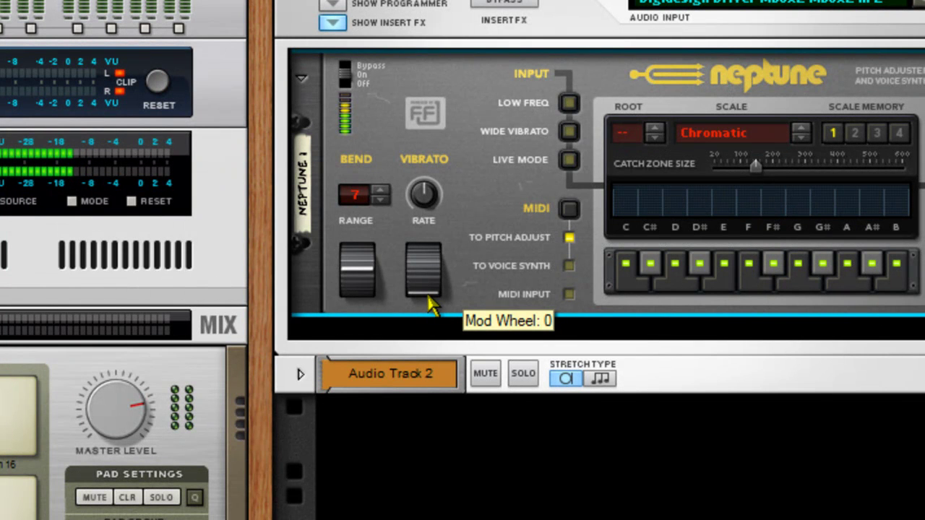
pyautogui.scroll(15, 429, 304)
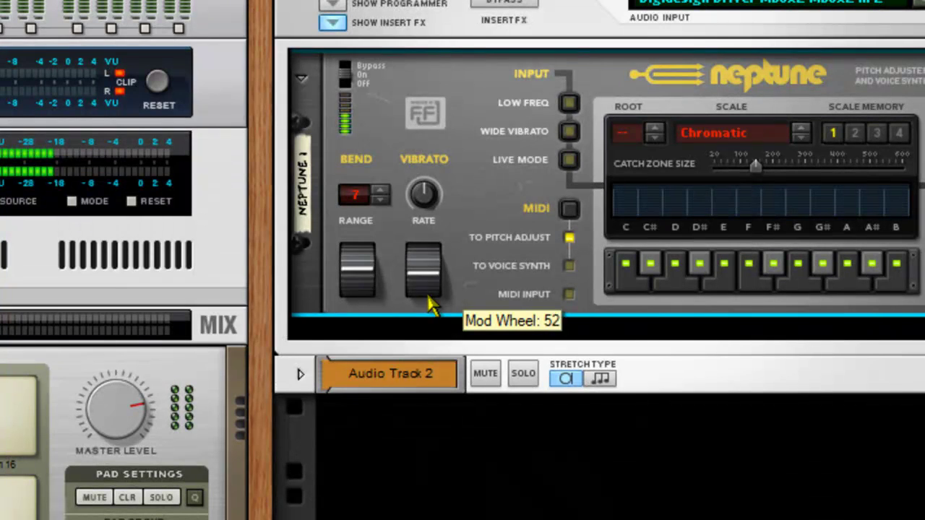
pyautogui.scroll(8, 429, 304)
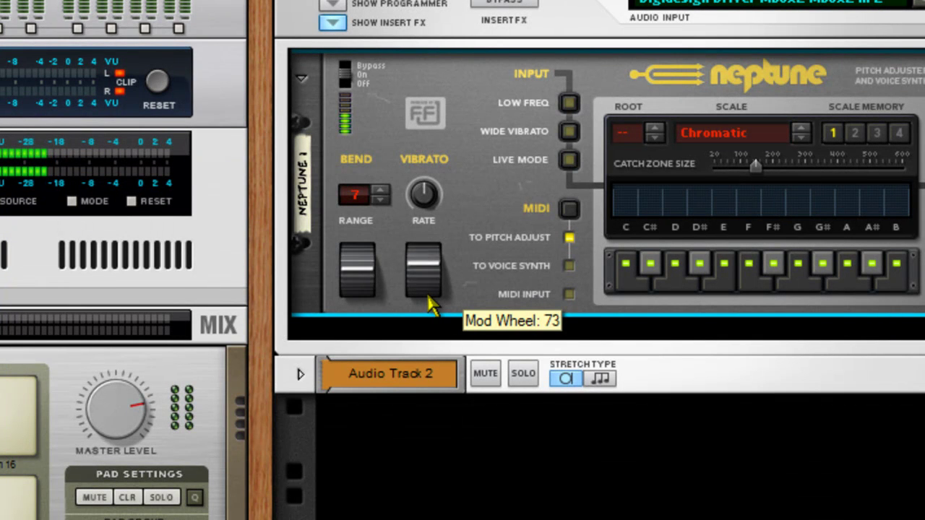
pyautogui.scroll(9, 430, 303)
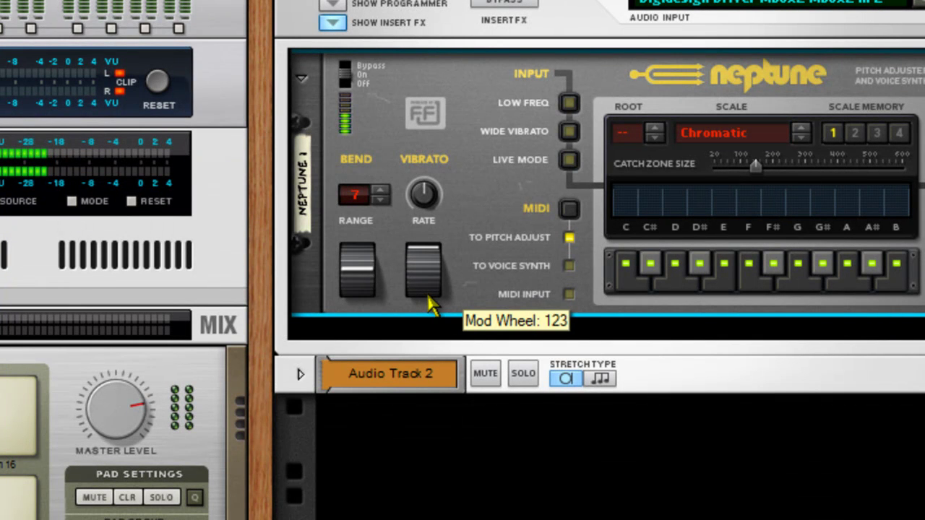
pyautogui.keyDown('ctrl'); pyautogui.click(429, 304); pyautogui.keyUp('ctrl')
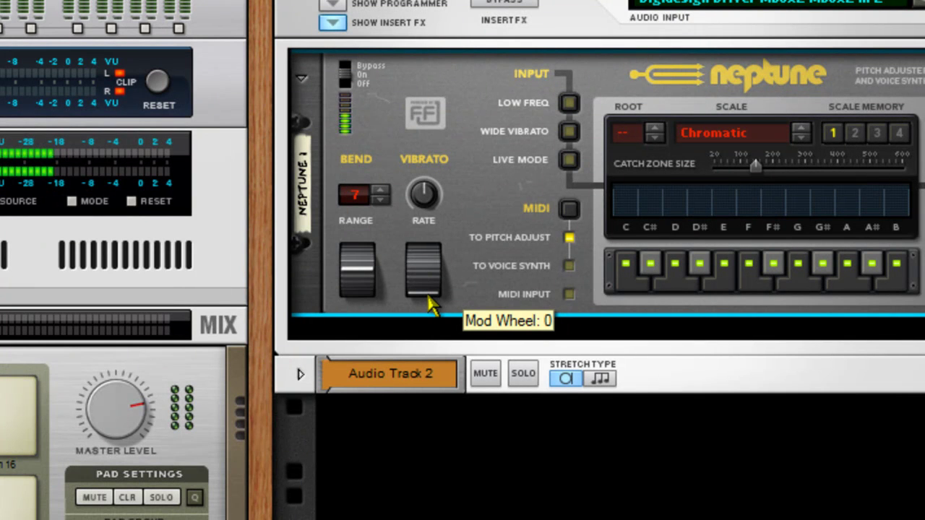
pyautogui.scroll(12, 430, 304)
pyautogui.keyDown('ctrl'); pyautogui.click(429, 303); pyautogui.keyUp('ctrl')
pyautogui.scroll(3, 430, 303)
pyautogui.scroll(6, 430, 304)
pyautogui.scroll(-9, 429, 304)
pyautogui.scroll(4, 429, 304)
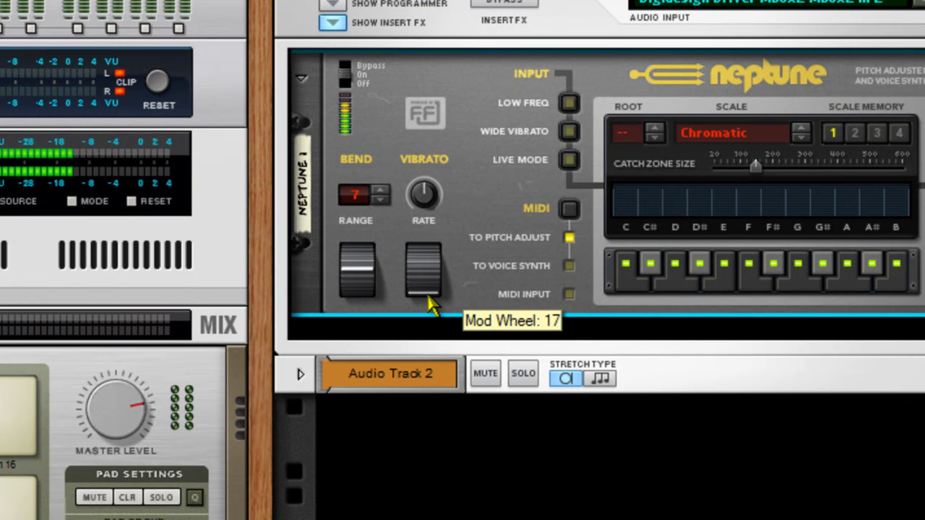
pyautogui.scroll(-4, 429, 304)
pyautogui.moveTo(438, 289); pyautogui.dragTo(438, 217)
pyautogui.moveTo(427, 312); pyautogui.dragTo(423, 467)
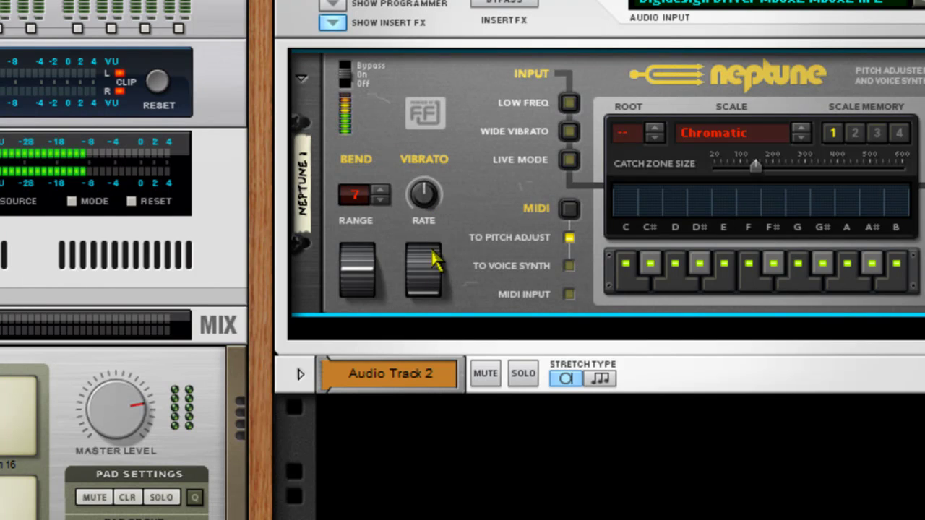
# Sweep Neptune's vibrato rate down to 23, up to 120, then back to about 64.
pyautogui.moveTo(431, 195)
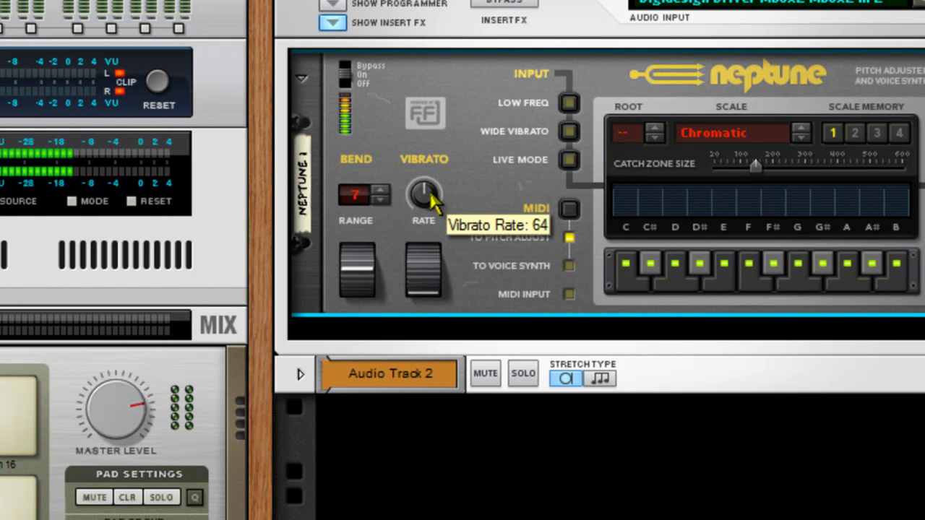
pyautogui.moveTo(431, 195); pyautogui.dragTo(417, 312)
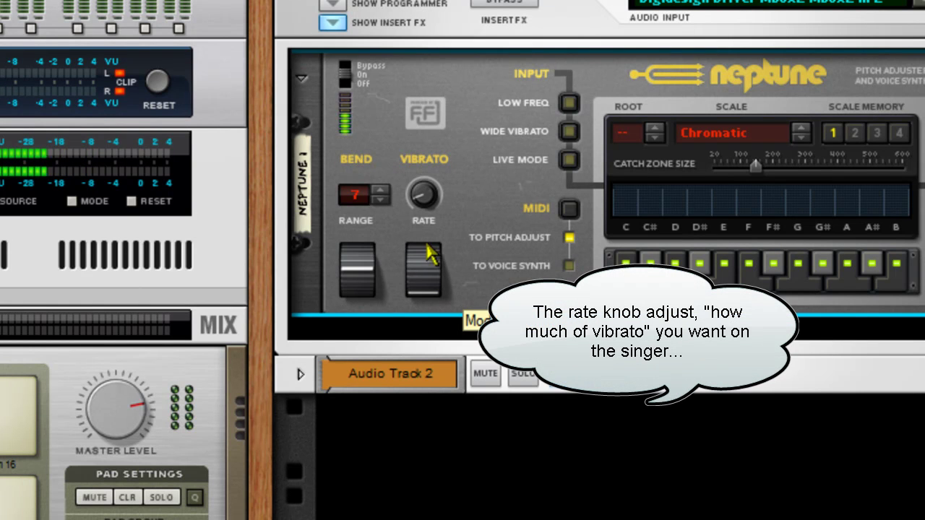
pyautogui.moveTo(423, 208)
pyautogui.moveTo(424, 208); pyautogui.dragTo(445, 7)
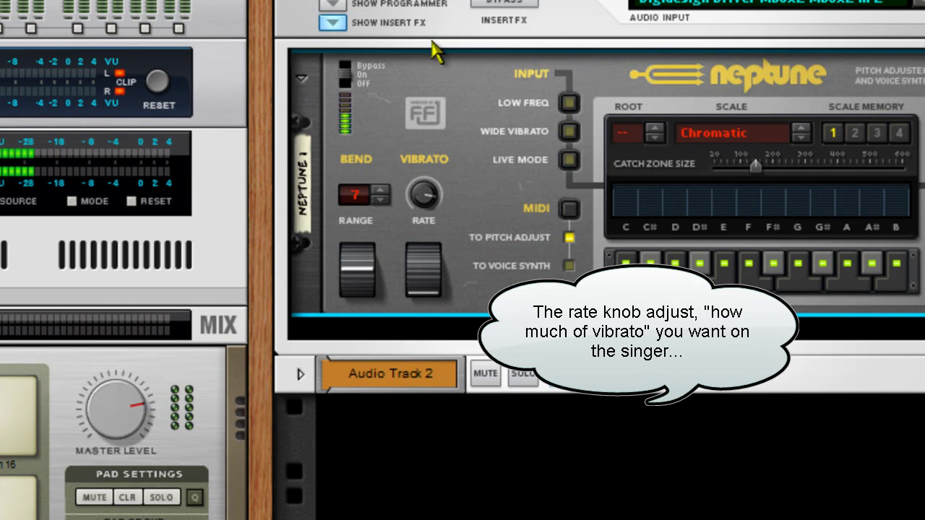
pyautogui.moveTo(431, 207)
pyautogui.moveTo(430, 207); pyautogui.dragTo(423, 331)
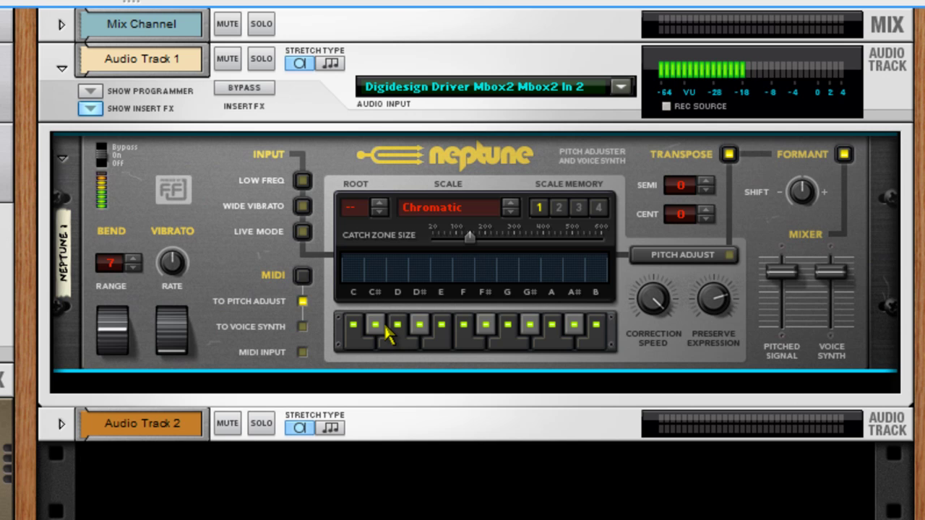
# Choose Natural Minor from Neptune's Scale dropdown.
pyautogui.click(442, 214)
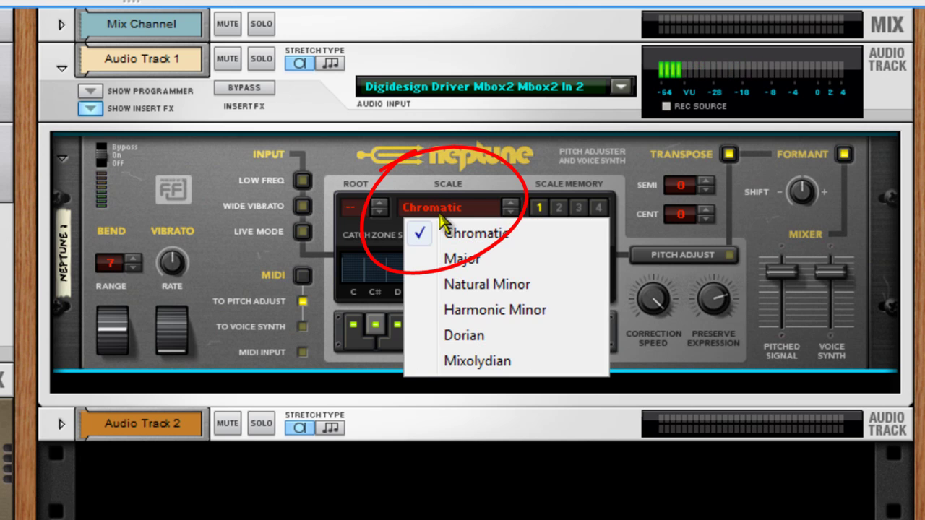
pyautogui.click(483, 285)
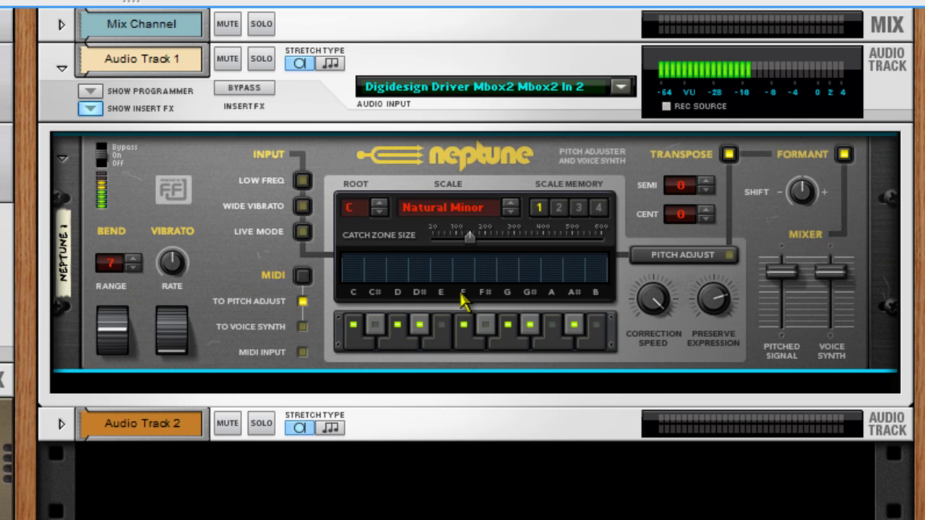
# Set the root key to A#, step it down to E, then back up toward A.
pyautogui.click(356, 217)
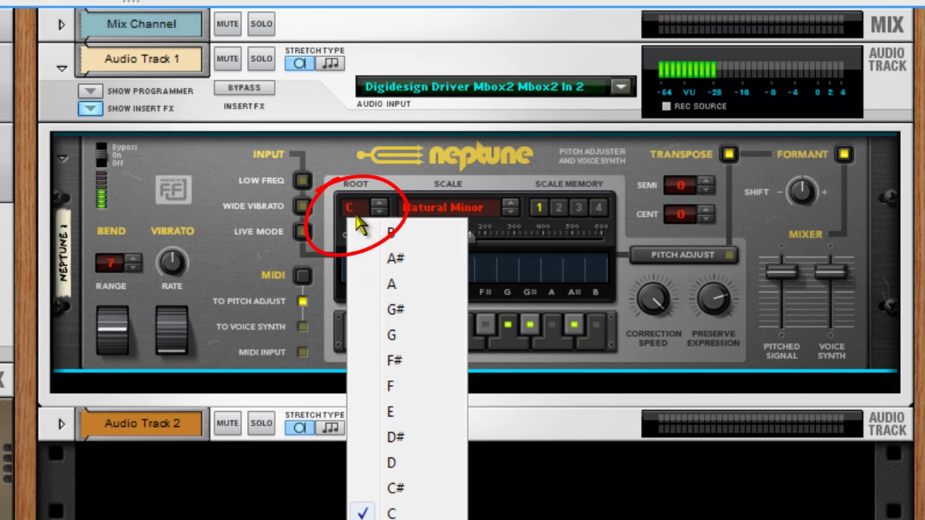
pyautogui.click(406, 259)
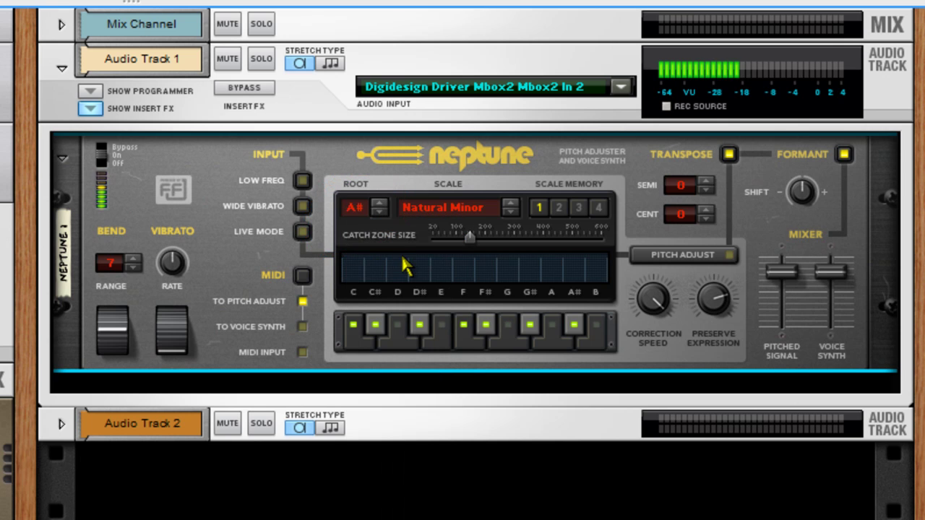
pyautogui.click(379, 213)
pyautogui.click(379, 213)
pyautogui.click(378, 213)
pyautogui.click(379, 213)
pyautogui.click(379, 213)
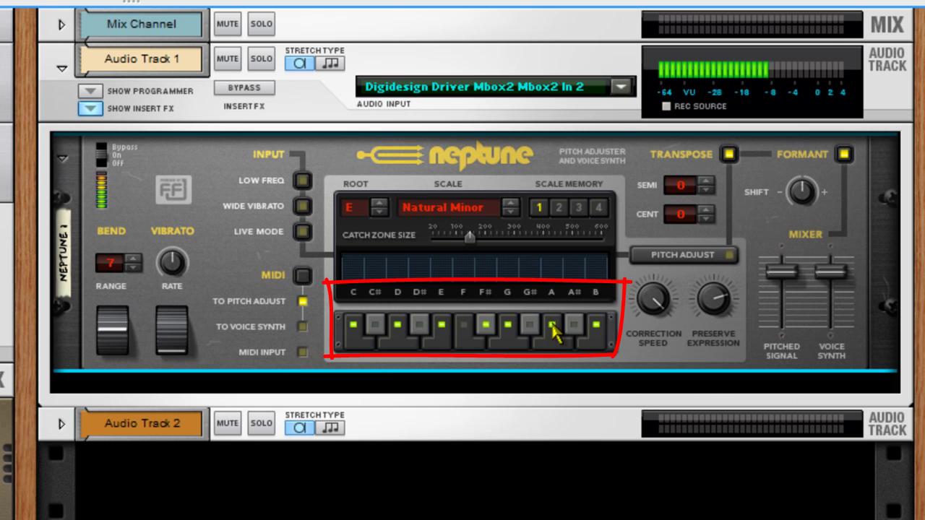
pyautogui.click(380, 204)
pyautogui.click(379, 203)
pyautogui.click(380, 204)
pyautogui.click(380, 204)
pyautogui.click(380, 204)
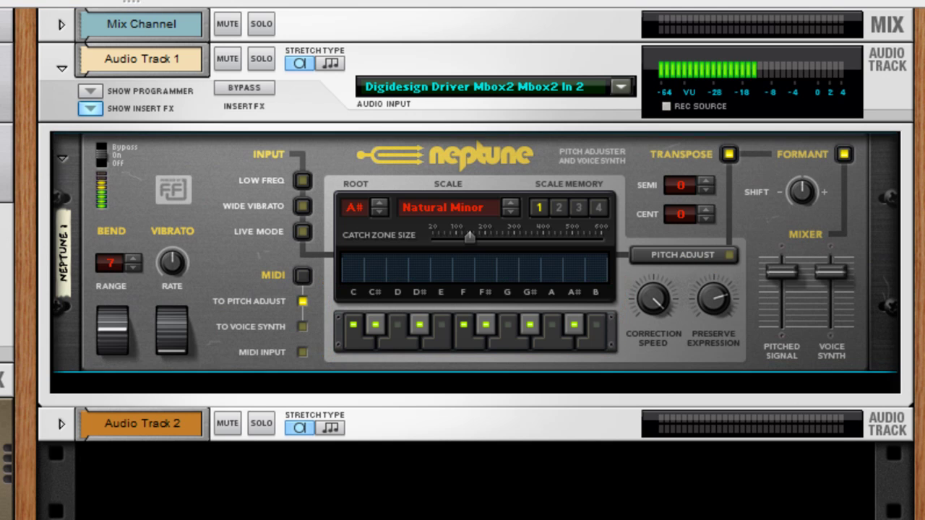
# Enable Pitch Adjust and drag Correction Speed down to about 65.
pyautogui.click(725, 260)
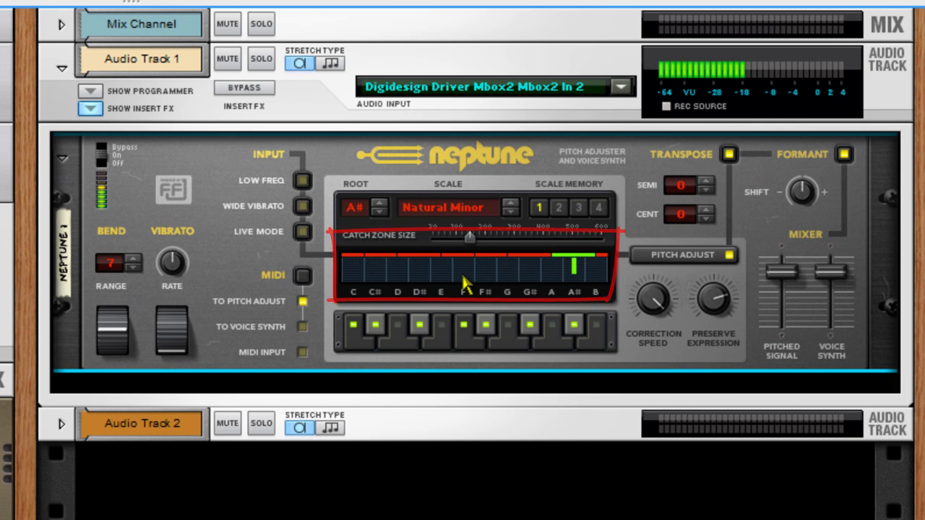
pyautogui.moveTo(643, 283); pyautogui.dragTo(635, 448)
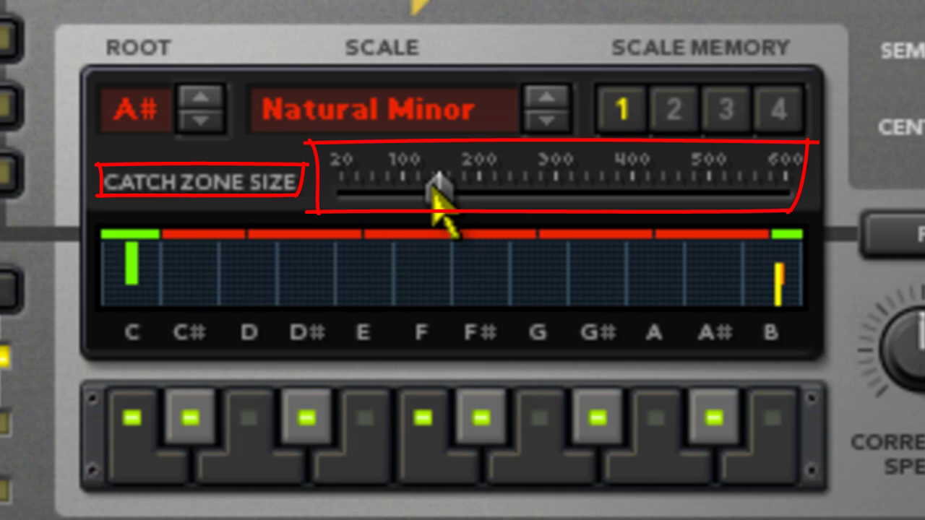
# Drag the Catch Zone Size slider fully left to 20 cents.
pyautogui.moveTo(434, 192); pyautogui.dragTo(309, 237)
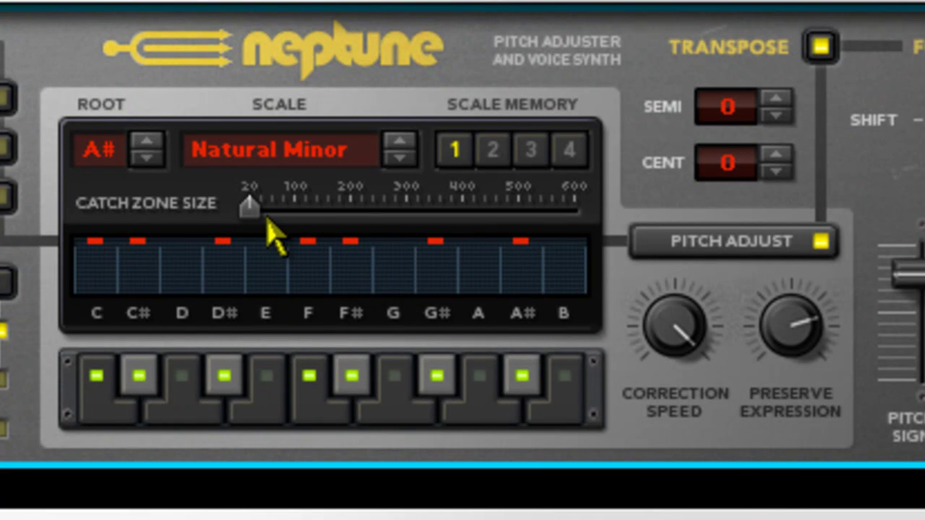
# Try catch zone sizes of 120, 600 and 172 cents, then settle on about 150.
pyautogui.moveTo(275, 232)
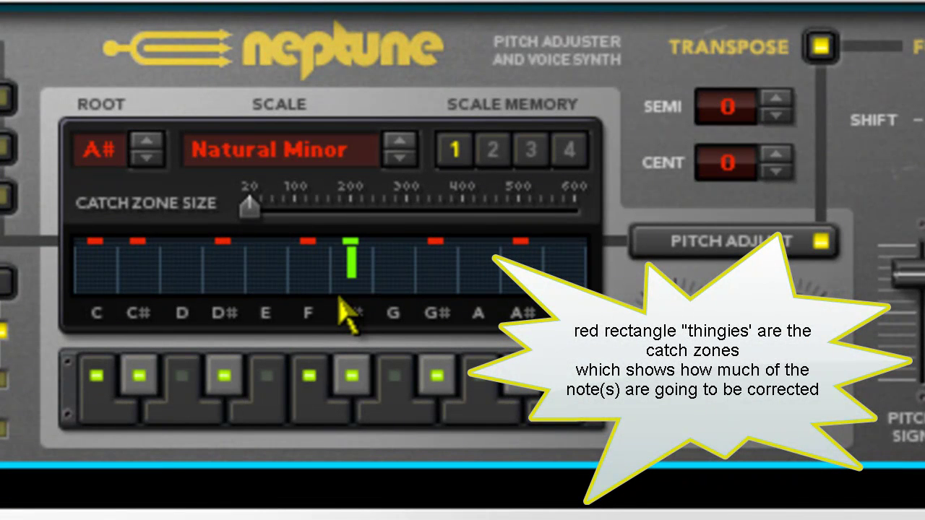
pyautogui.moveTo(249, 206); pyautogui.dragTo(627, 228)
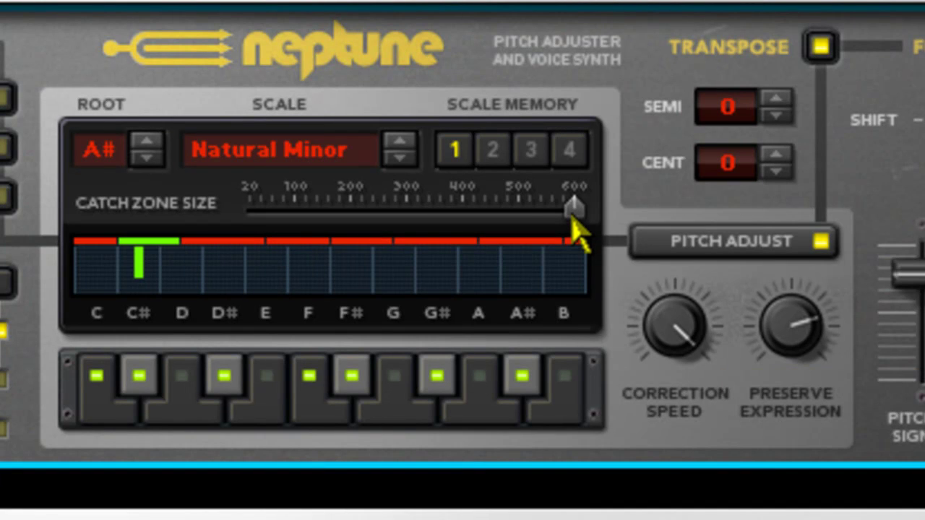
pyautogui.moveTo(567, 219)
pyautogui.moveTo(568, 221); pyautogui.dragTo(334, 261)
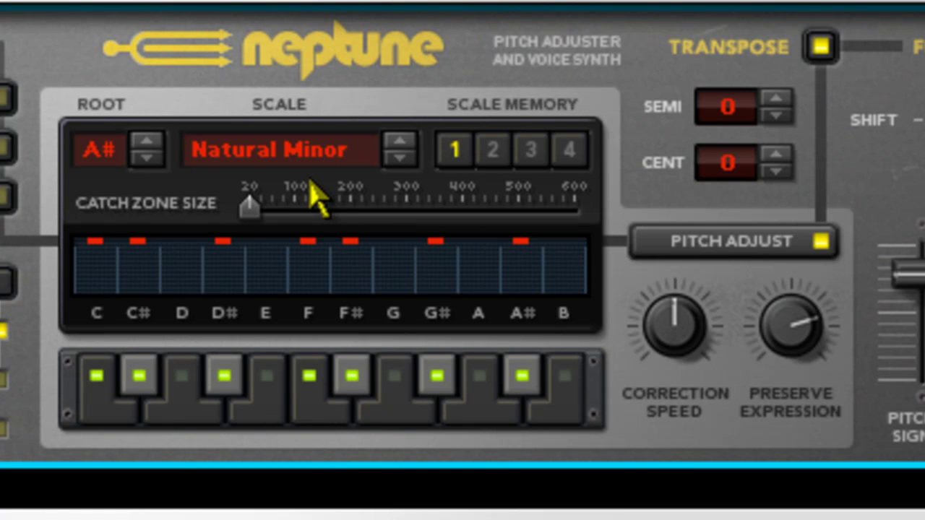
pyautogui.click(320, 206)
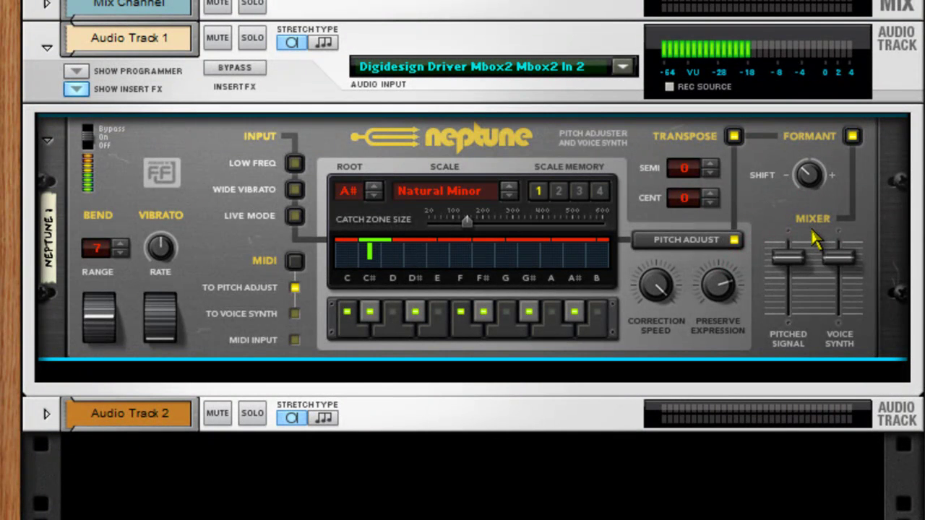
# Sweep Neptune's formant shift up to 38, then bring it down to about -19.
pyautogui.moveTo(791, 168); pyautogui.dragTo(798, 10)
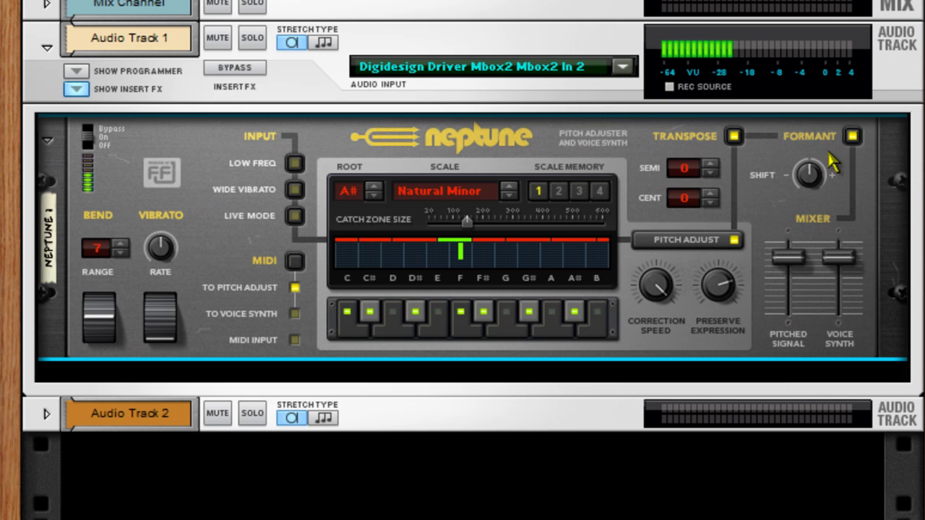
pyautogui.moveTo(811, 183); pyautogui.dragTo(811, 218)
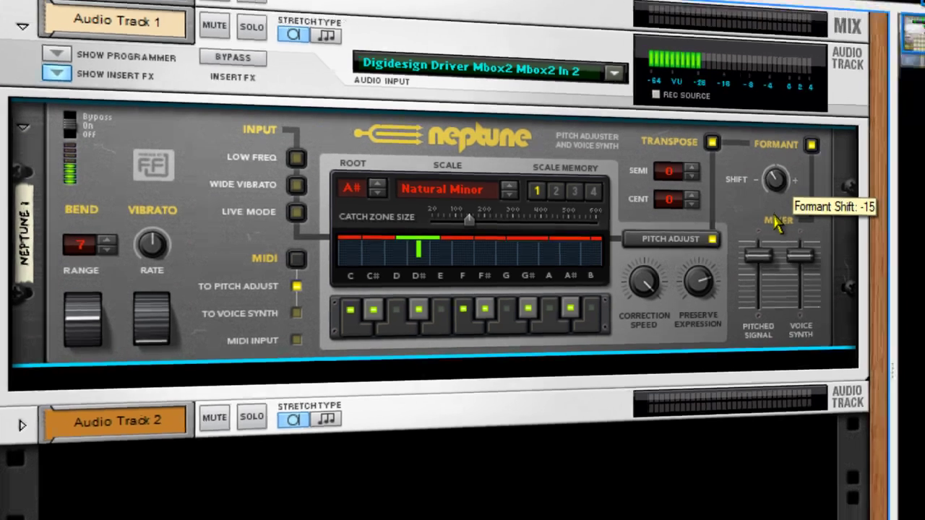
pyautogui.moveTo(811, 222); pyautogui.dragTo(813, 233)
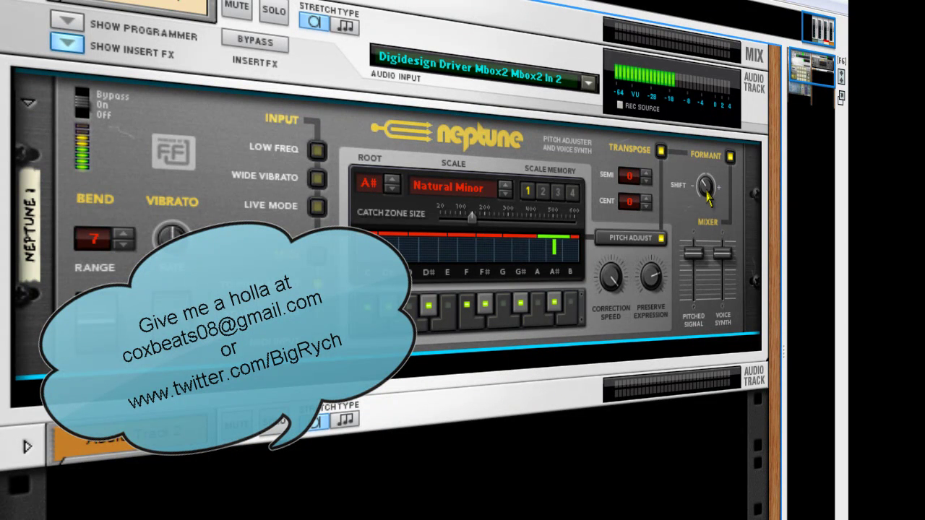
# Push Neptune's formant shift from -20 up to a positive value around +24.
pyautogui.moveTo(709, 190)
pyautogui.moveTo(708, 189); pyautogui.dragTo(711, 52)
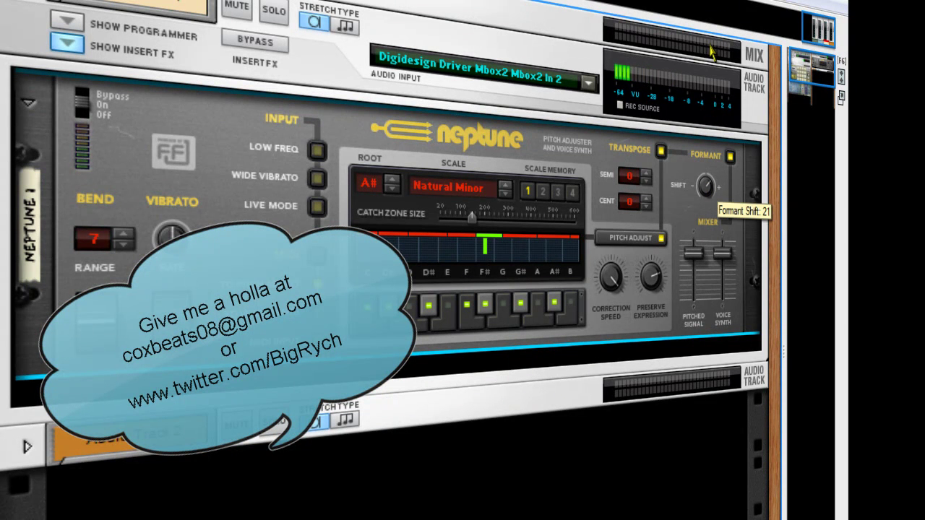